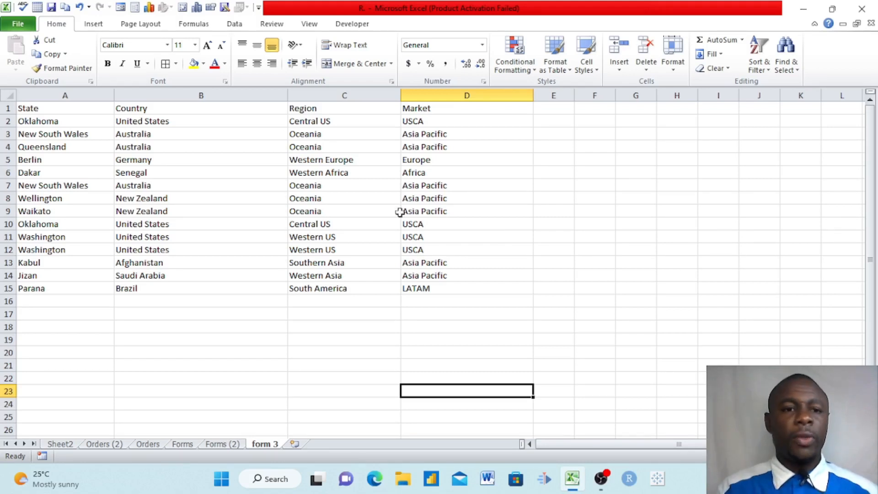
Step: Look through the Forms and Forms (2) sheets, examining the State column of the large sales table
{"action": "left_click", "coordinate": [284, 189]}
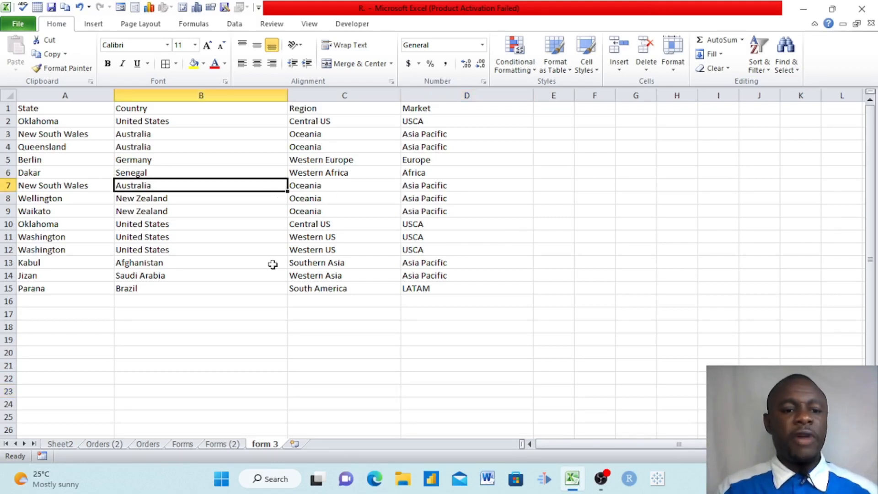
{"action": "left_click", "coordinate": [223, 445]}
{"action": "left_click", "coordinate": [187, 445]}
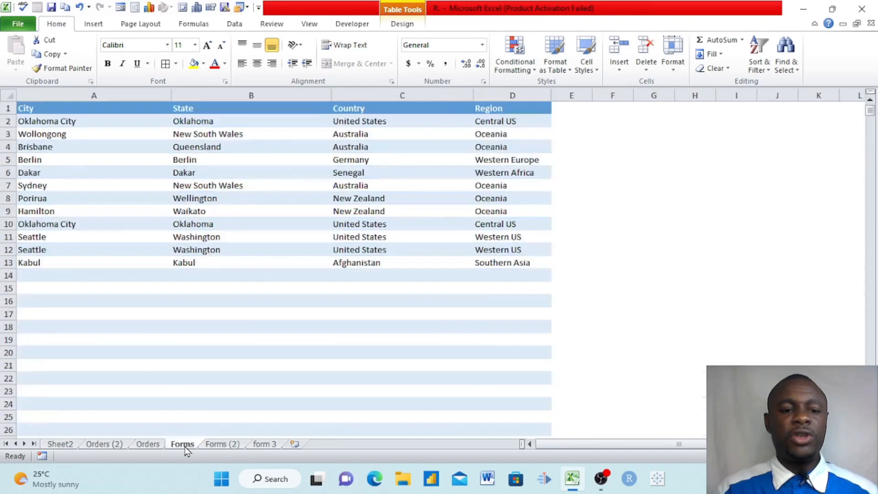
{"action": "left_click", "coordinate": [217, 446]}
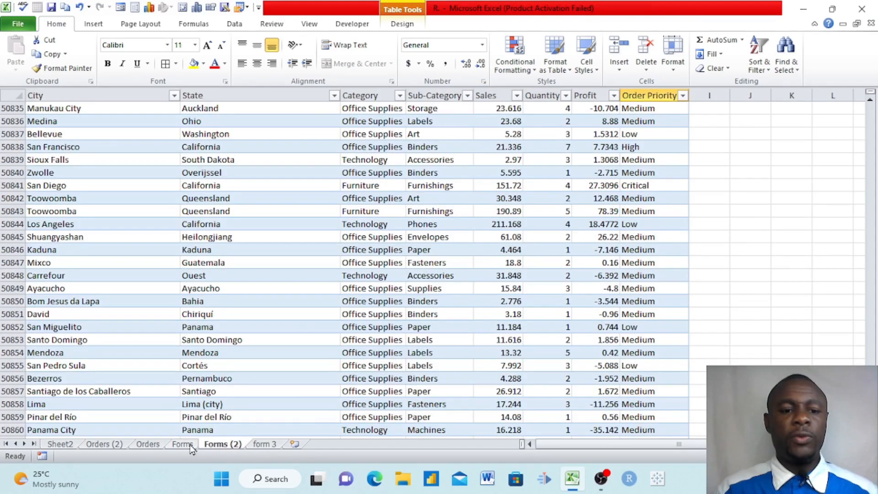
{"action": "left_click", "coordinate": [242, 96]}
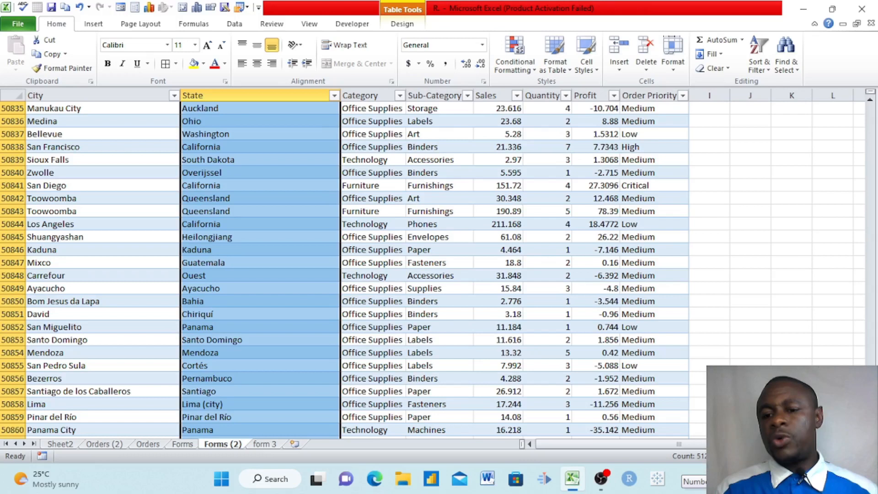
{"action": "left_click", "coordinate": [503, 288]}
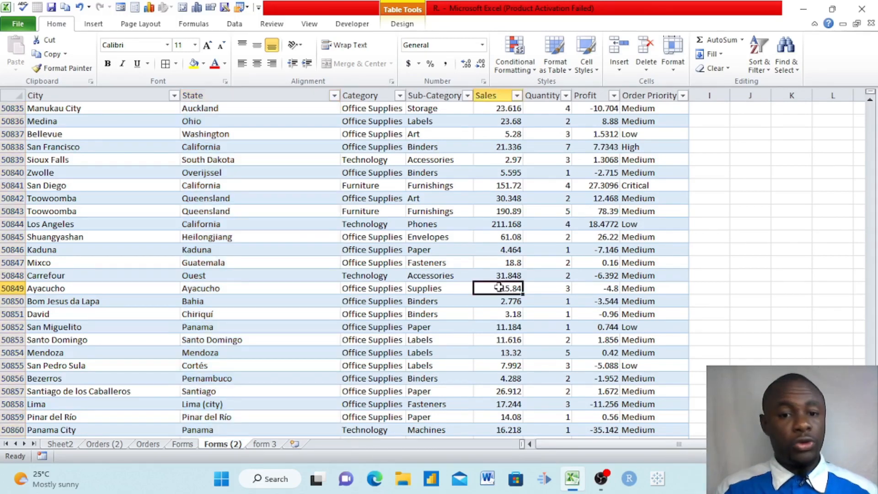
{"action": "left_click", "coordinate": [314, 221]}
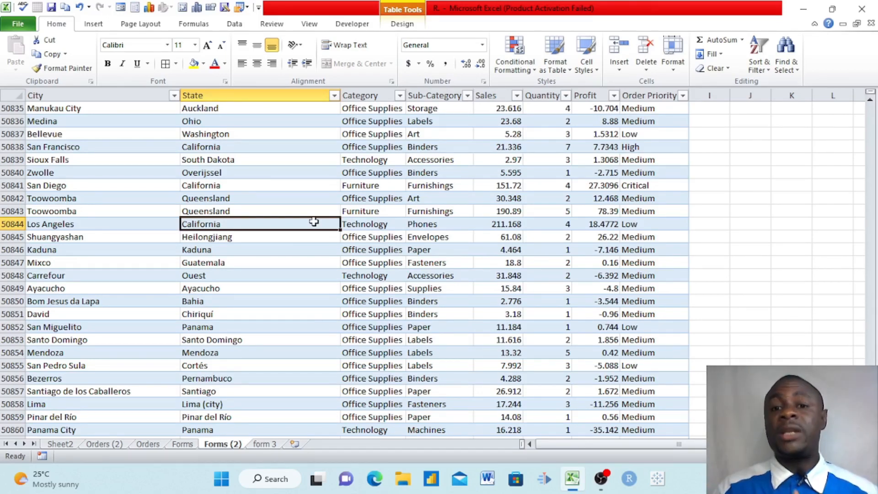
Step: Convert the range A1:D15 on the form 3 sheet into a table with headers
{"action": "left_click", "coordinate": [264, 444]}
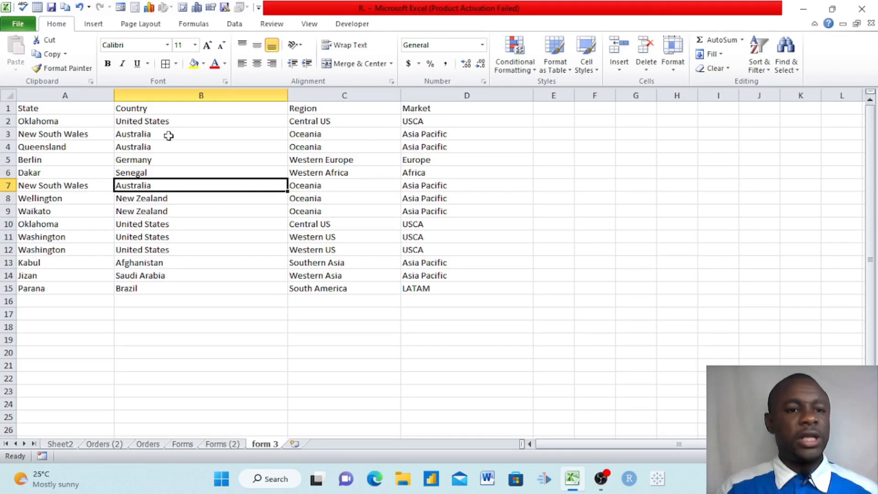
{"action": "left_click", "coordinate": [224, 147]}
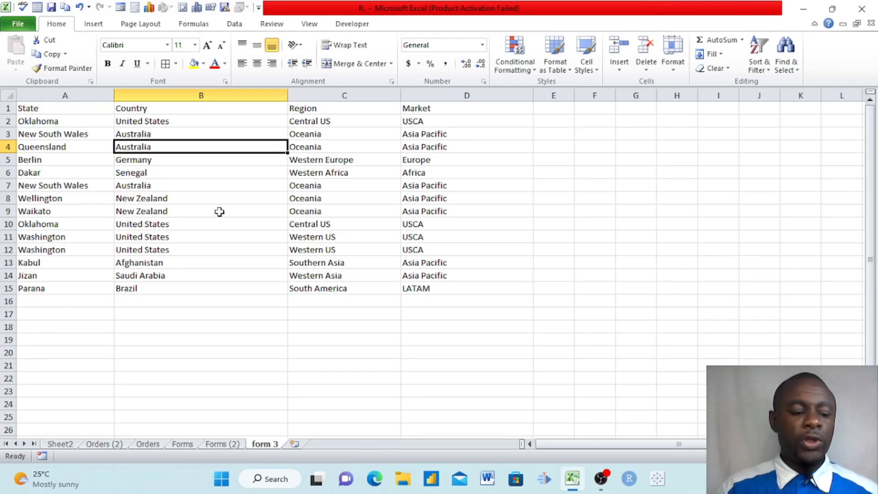
{"action": "left_click", "coordinate": [258, 202]}
{"action": "left_click", "coordinate": [213, 161]}
{"action": "left_click", "coordinate": [383, 202]}
{"action": "left_click", "coordinate": [531, 190]}
{"action": "left_click", "coordinate": [296, 181]}
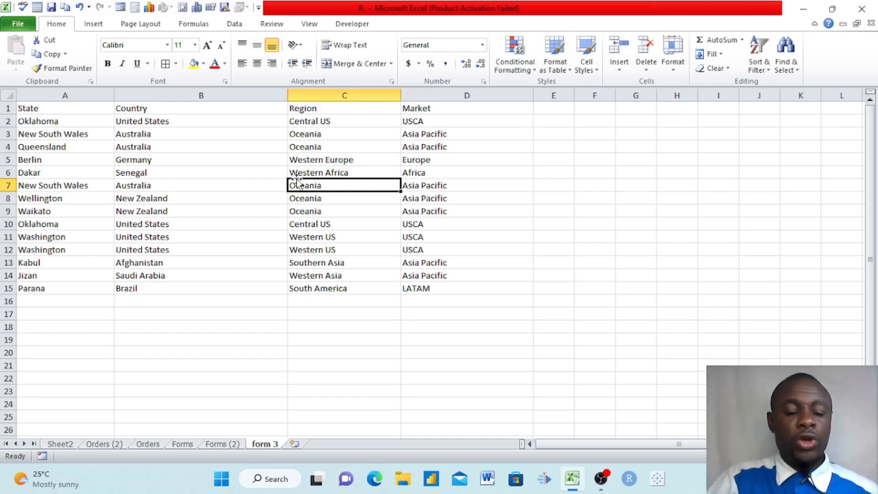
{"action": "key", "text": "ctrl+t"}
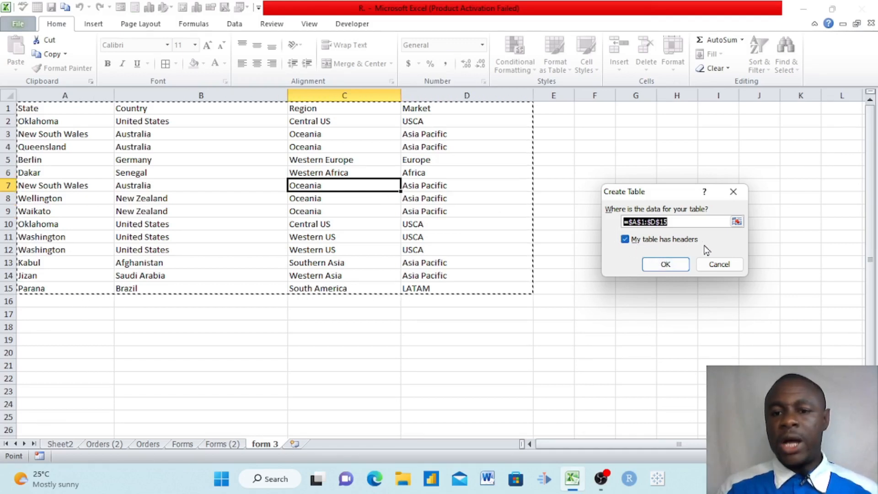
{"action": "left_click_drag", "start_coordinate": [677, 196], "coordinate": [528, 153]}
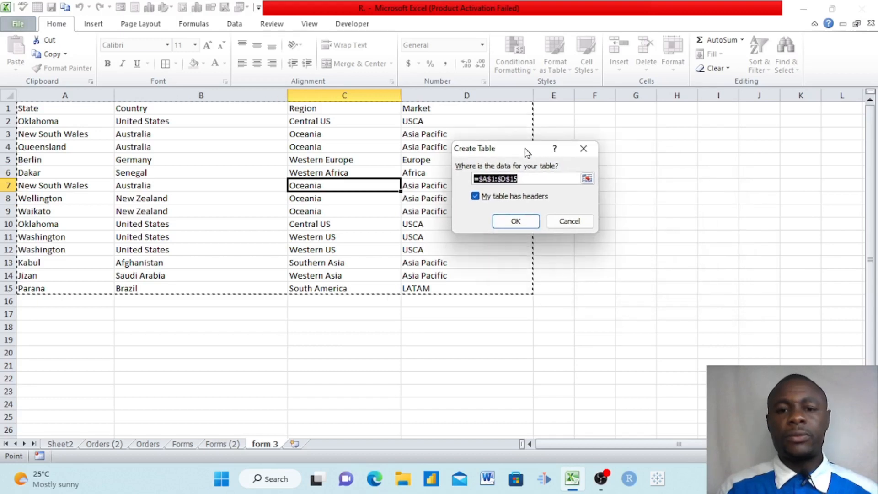
{"action": "left_click", "coordinate": [514, 223]}
Step: Open the data entry form for the table on the form 3 sheet, placing it over the lower rows
{"action": "left_click", "coordinate": [338, 170]}
{"action": "left_click", "coordinate": [223, 146]}
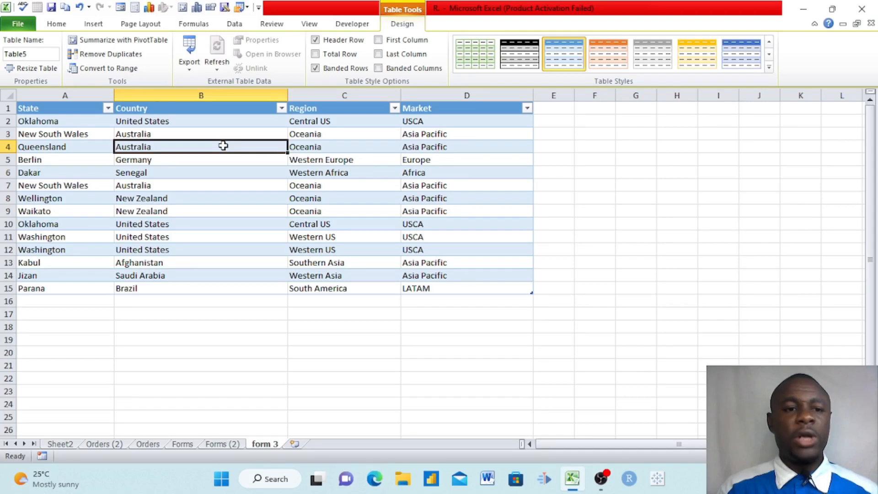
{"action": "left_click", "coordinate": [221, 208]}
{"action": "left_click_drag", "start_coordinate": [103, 161], "coordinate": [281, 185]}
{"action": "left_click", "coordinate": [281, 185]}
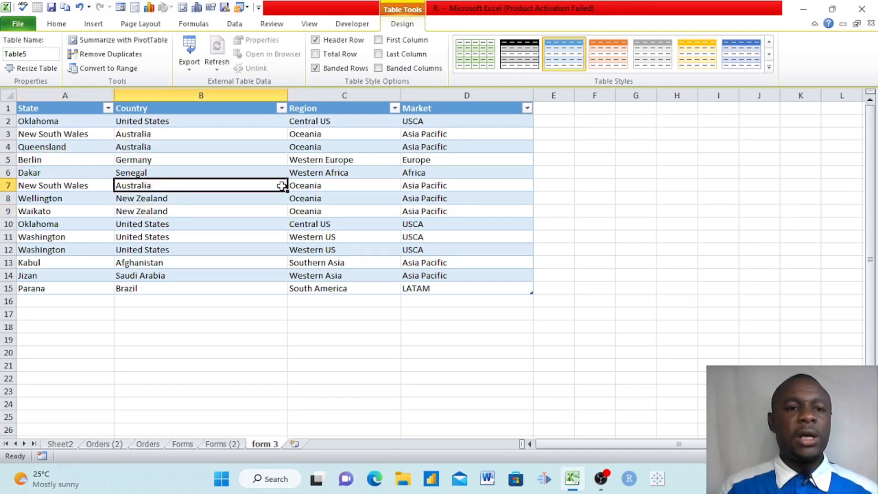
{"action": "left_click", "coordinate": [121, 8]}
{"action": "left_click_drag", "start_coordinate": [525, 94], "coordinate": [290, 225]}
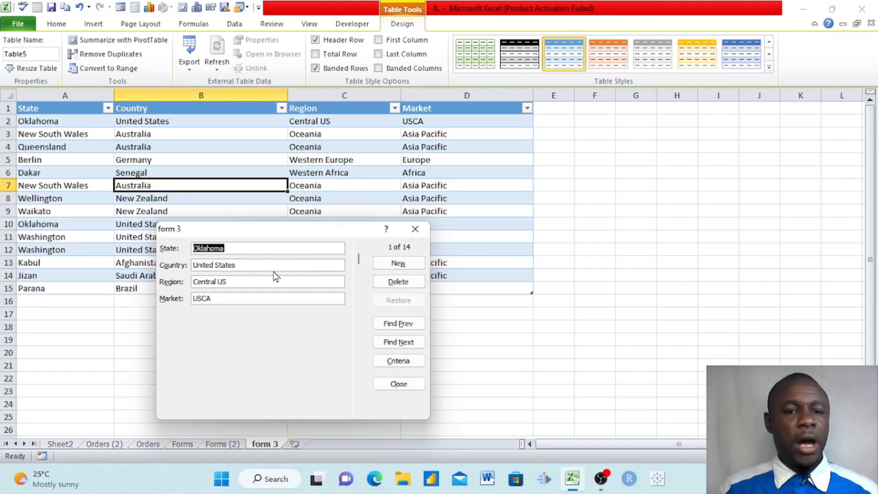
Step: Add a new record through the form with State South West, Country Cameroon, Region South West and Market Africa
{"action": "left_click", "coordinate": [399, 265]}
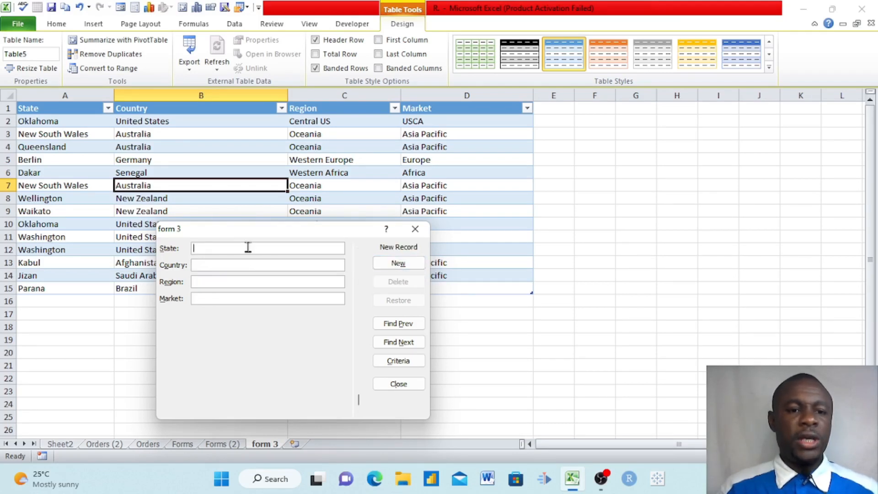
{"action": "type", "text": "Cameroon"}
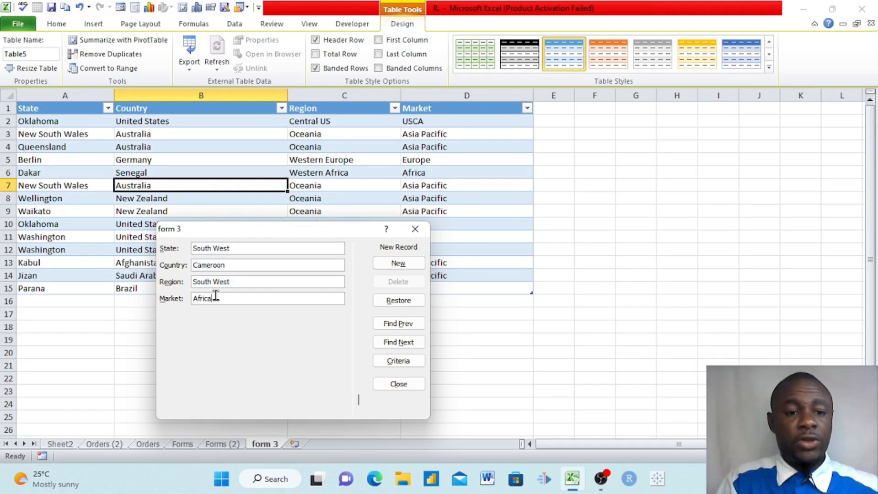
{"action": "left_click", "coordinate": [400, 264]}
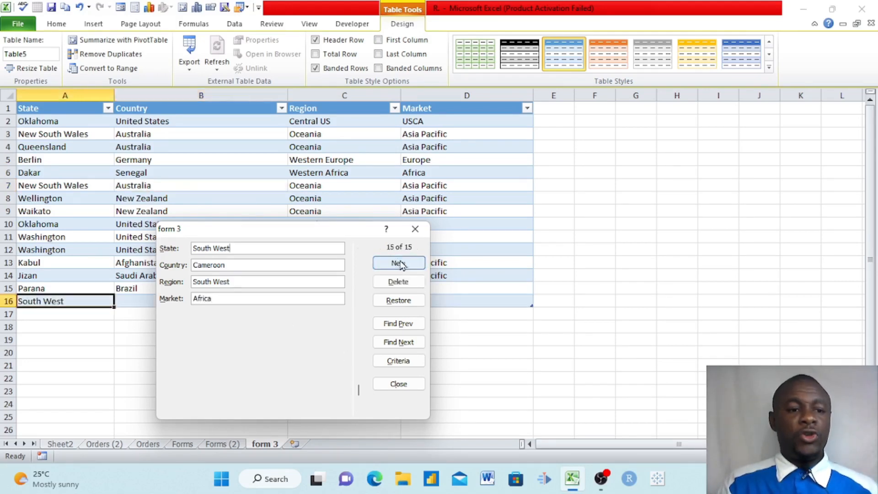
{"action": "left_click_drag", "start_coordinate": [300, 235], "coordinate": [362, 352]}
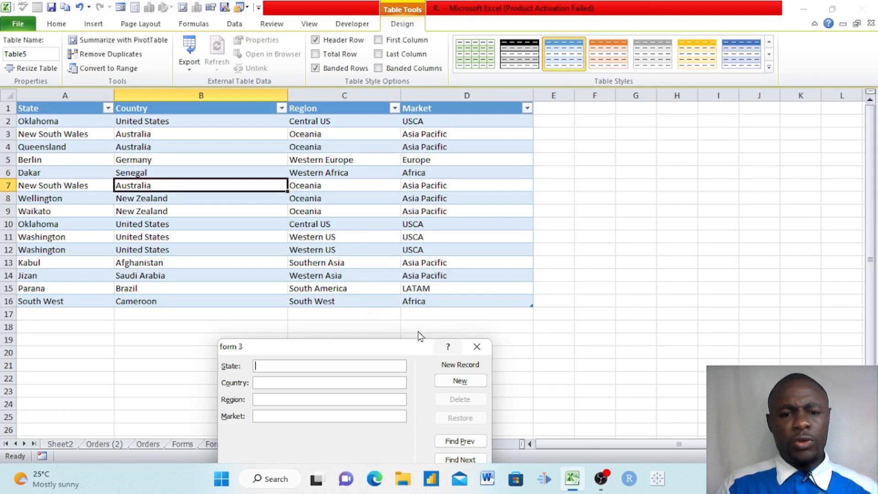
Step: Find the South West, Cameroon record in the data form and permanently delete it
{"action": "left_click_drag", "start_coordinate": [338, 350], "coordinate": [252, 255]}
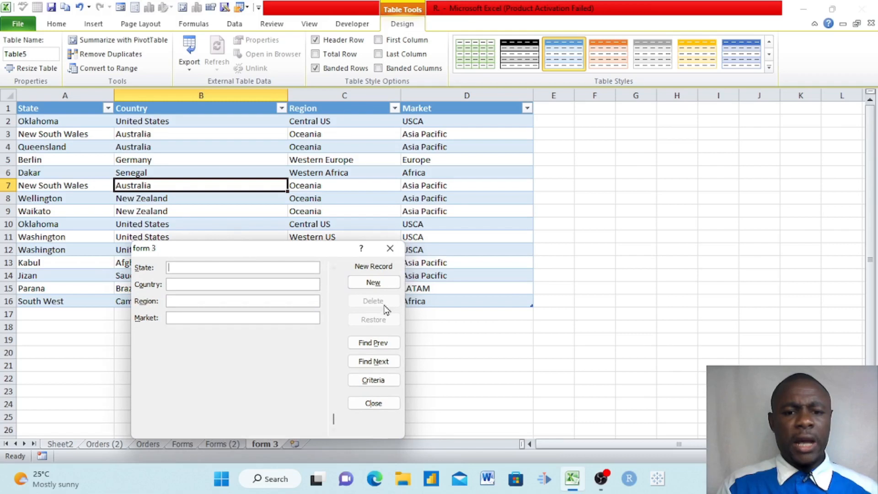
{"action": "left_click", "coordinate": [368, 344]}
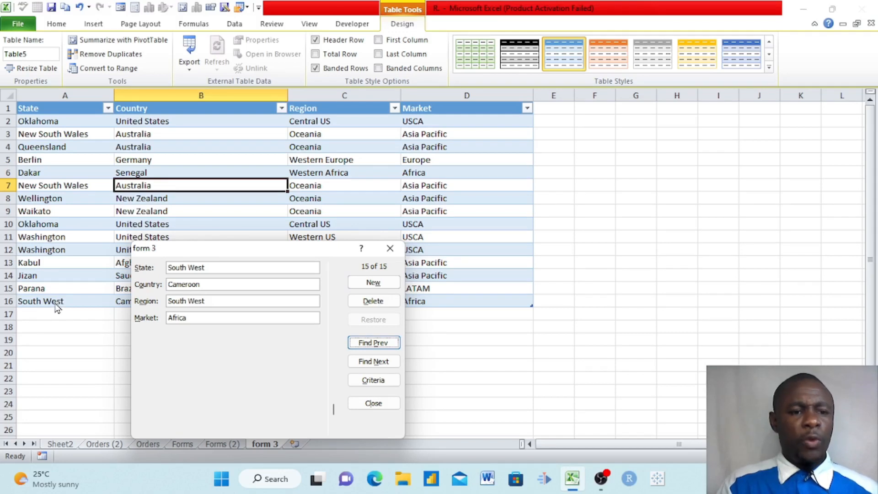
{"action": "left_click", "coordinate": [368, 302]}
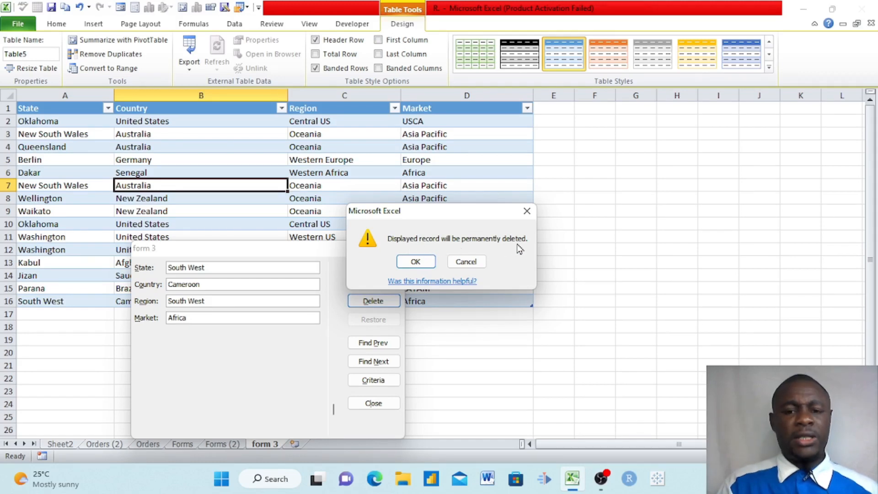
{"action": "left_click", "coordinate": [416, 261]}
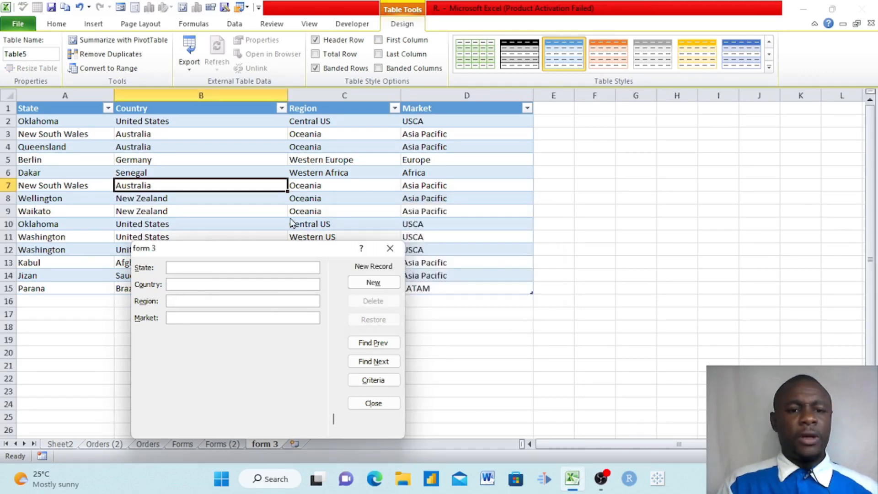
{"action": "left_click_drag", "start_coordinate": [234, 253], "coordinate": [223, 385]}
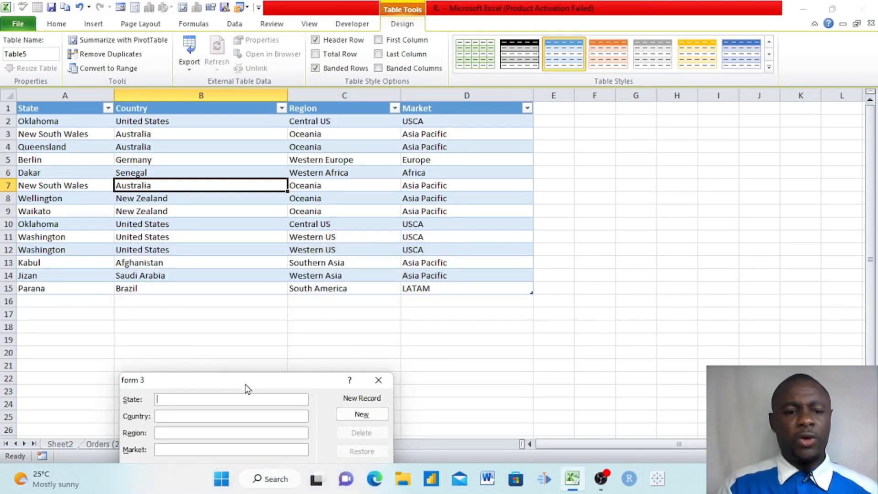
{"action": "left_click_drag", "start_coordinate": [252, 385], "coordinate": [253, 242]}
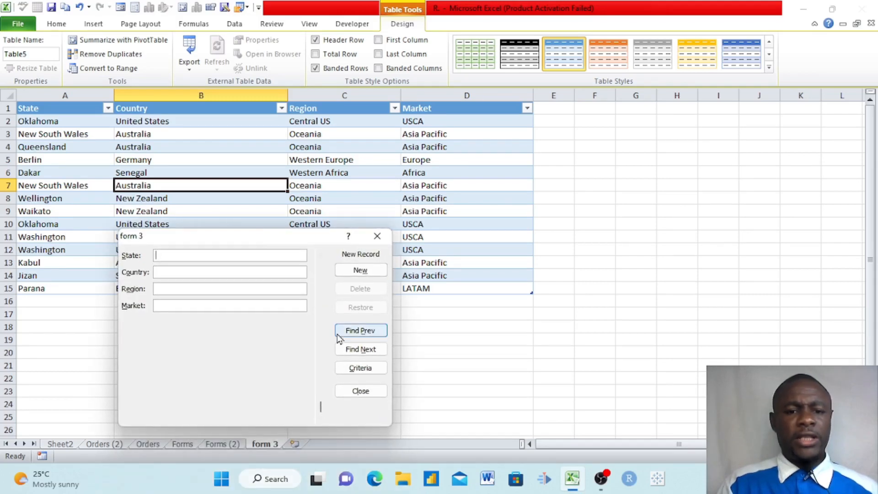
Step: Delete the Parana, Brazil record through the data form and close the form
{"action": "left_click", "coordinate": [361, 335]}
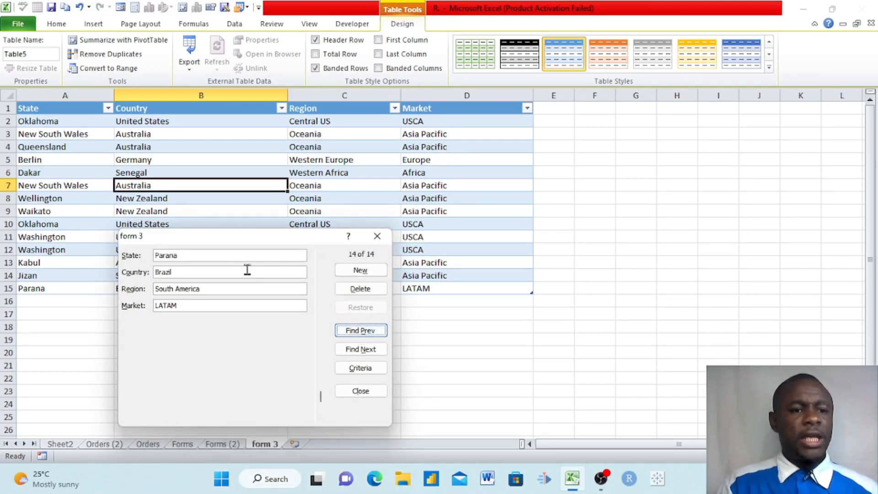
{"action": "left_click_drag", "start_coordinate": [190, 356], "coordinate": [191, 352]}
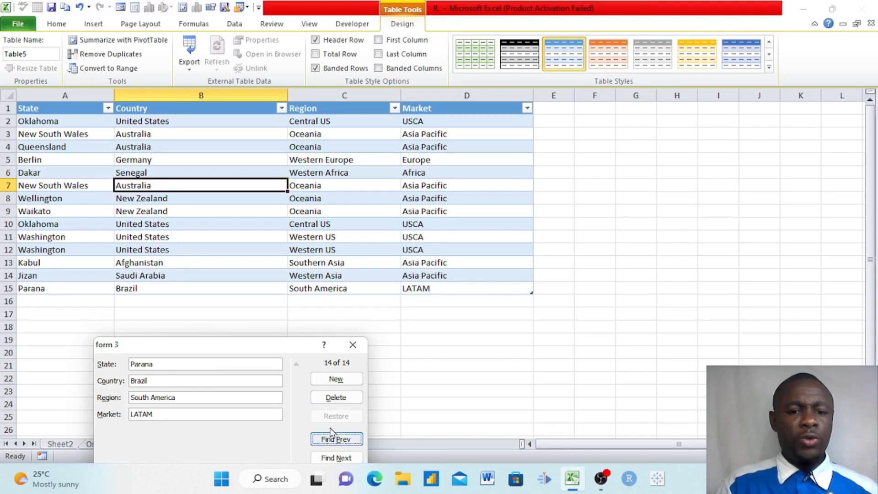
{"action": "left_click", "coordinate": [338, 401]}
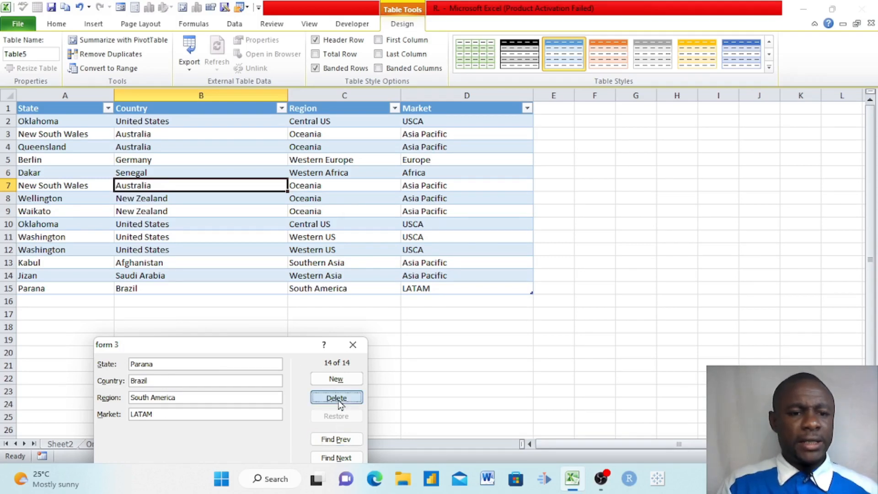
{"action": "left_click", "coordinate": [416, 263]}
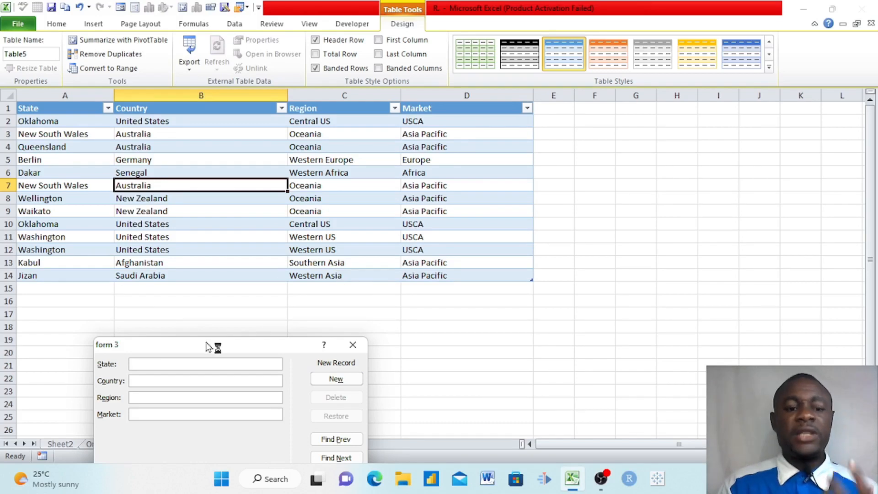
{"action": "left_click_drag", "start_coordinate": [215, 345], "coordinate": [645, 167]}
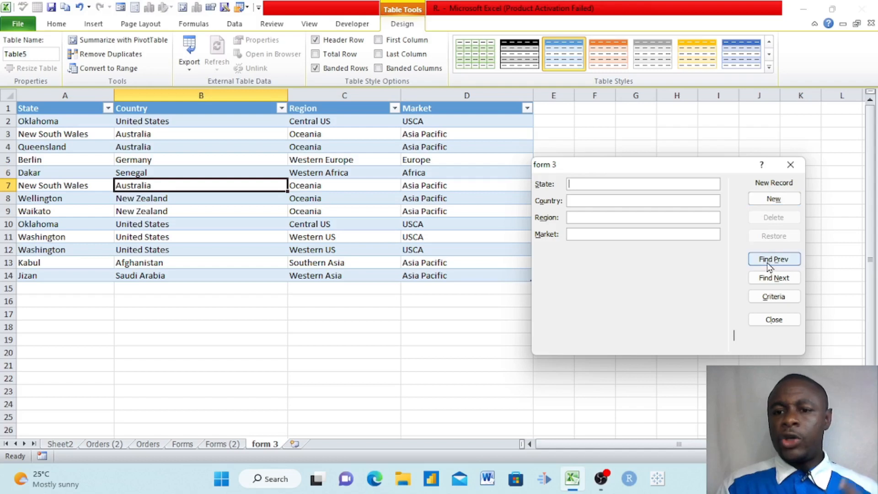
{"action": "left_click", "coordinate": [773, 319]}
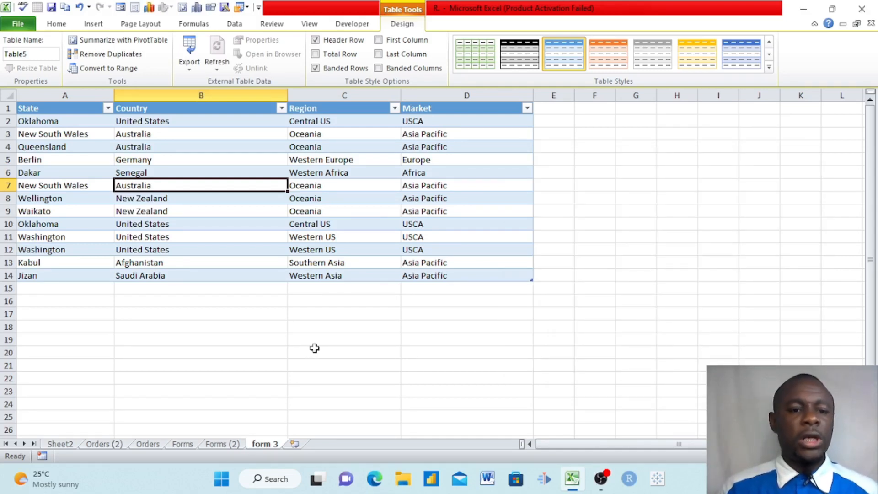
Step: Return to the Forms (2) sheet and examine the State column of its sales table
{"action": "left_click", "coordinate": [219, 447]}
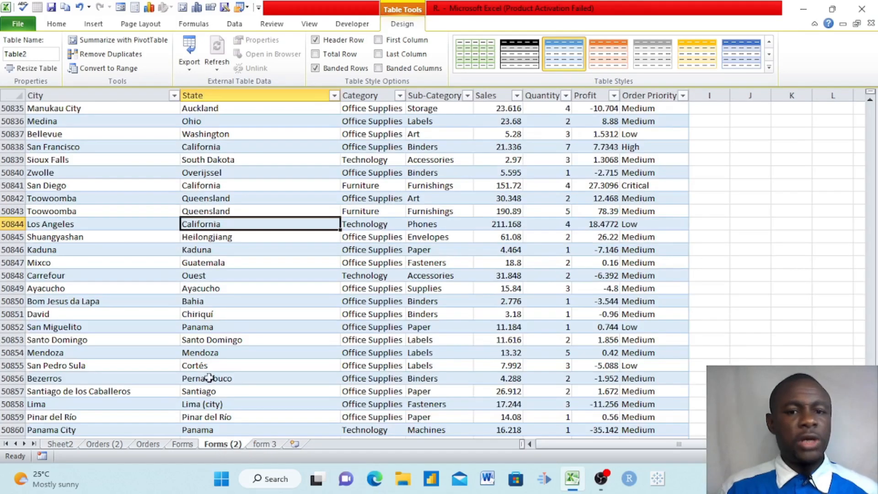
{"action": "left_click", "coordinate": [343, 301]}
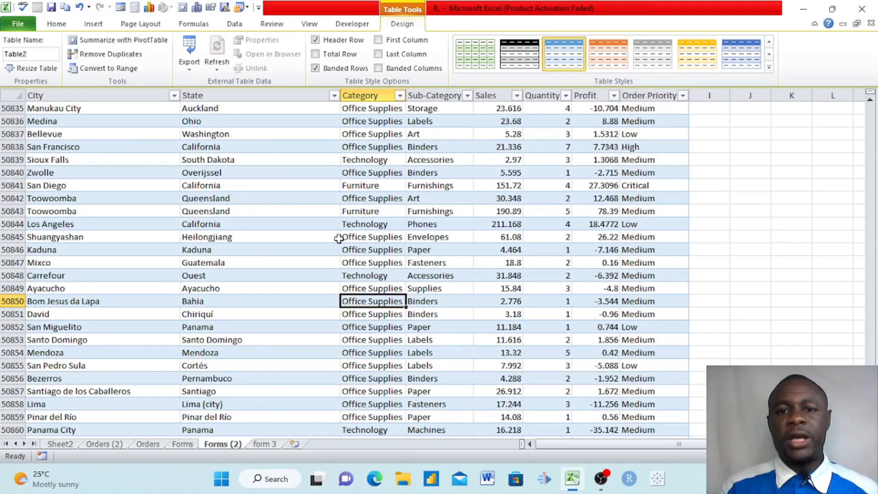
{"action": "left_click", "coordinate": [250, 211]}
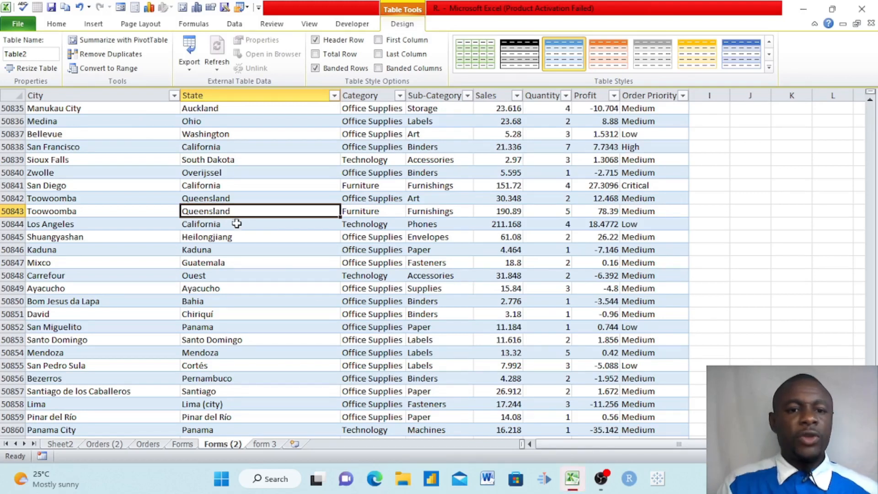
{"action": "left_click", "coordinate": [319, 300]}
{"action": "left_click", "coordinate": [299, 249]}
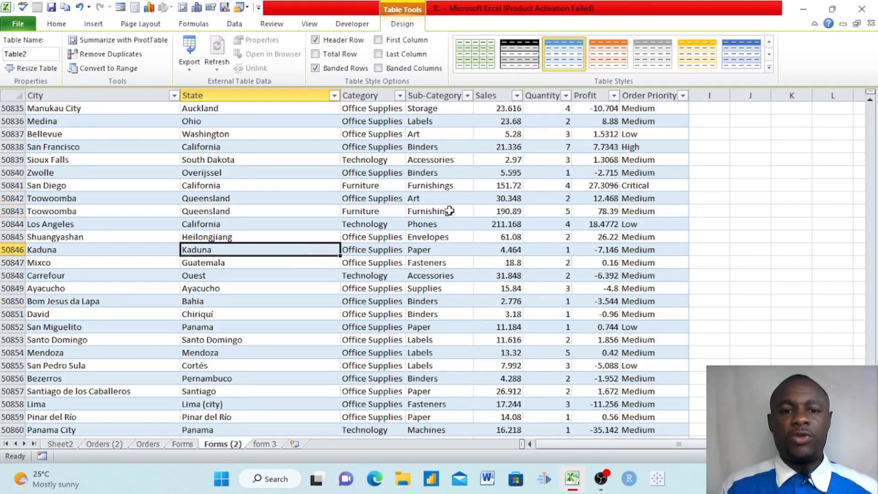
{"action": "left_click", "coordinate": [242, 93]}
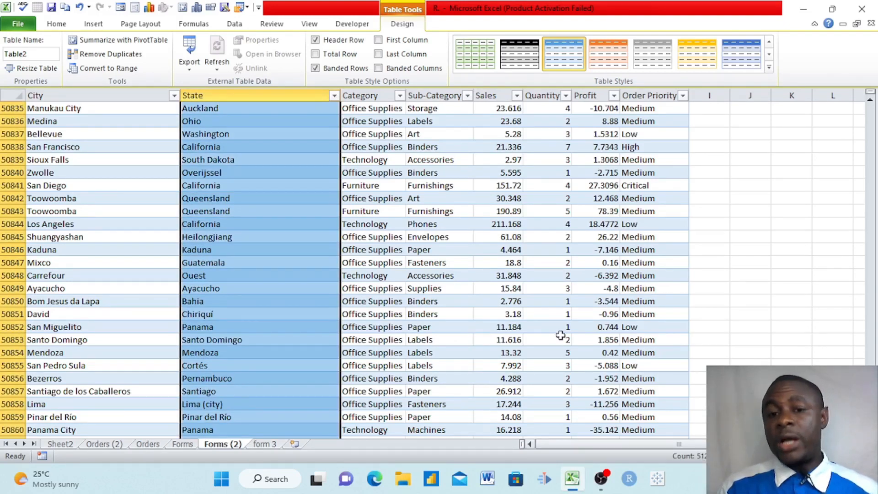
Step: Open the data form for the sales table on the Forms (2) sheet and start a blank new record
{"action": "left_click", "coordinate": [532, 290]}
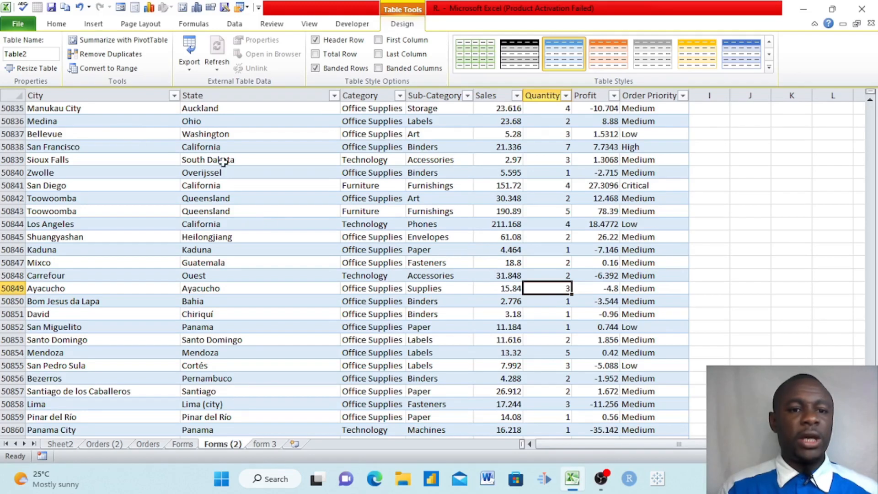
{"action": "left_click", "coordinate": [277, 224]}
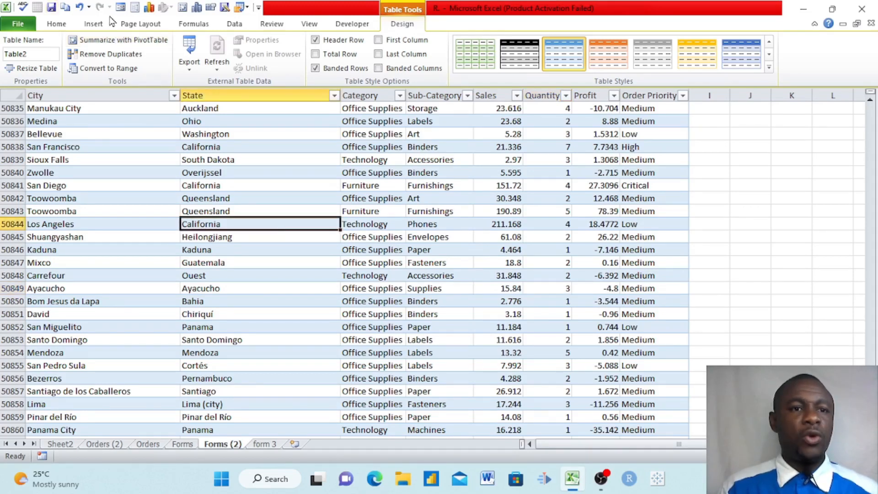
{"action": "left_click", "coordinate": [121, 7]}
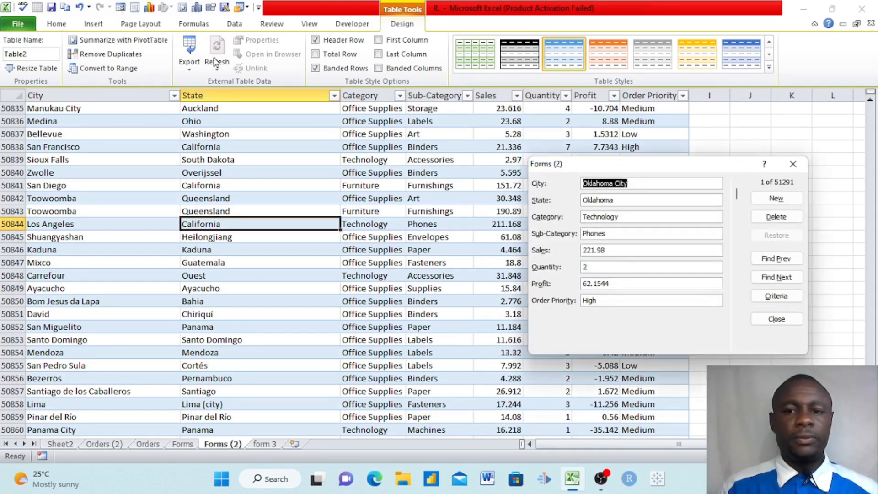
{"action": "left_click_drag", "start_coordinate": [648, 166], "coordinate": [280, 151]}
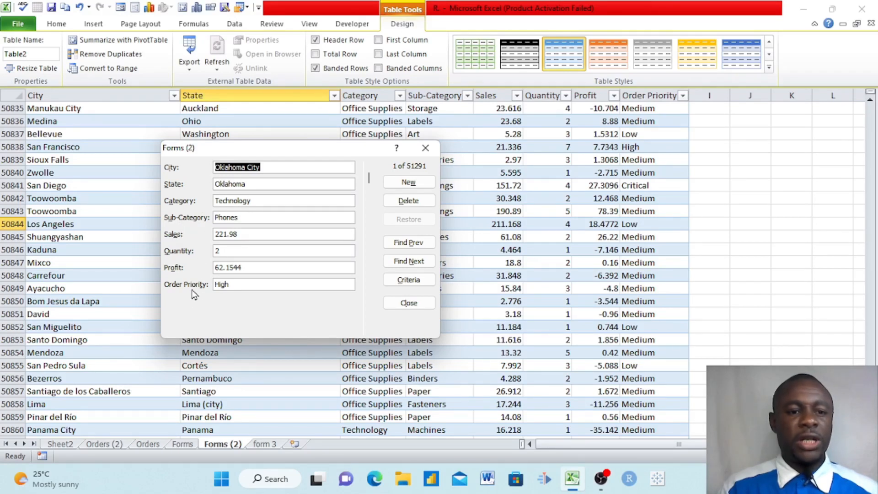
{"action": "left_click", "coordinate": [408, 182]}
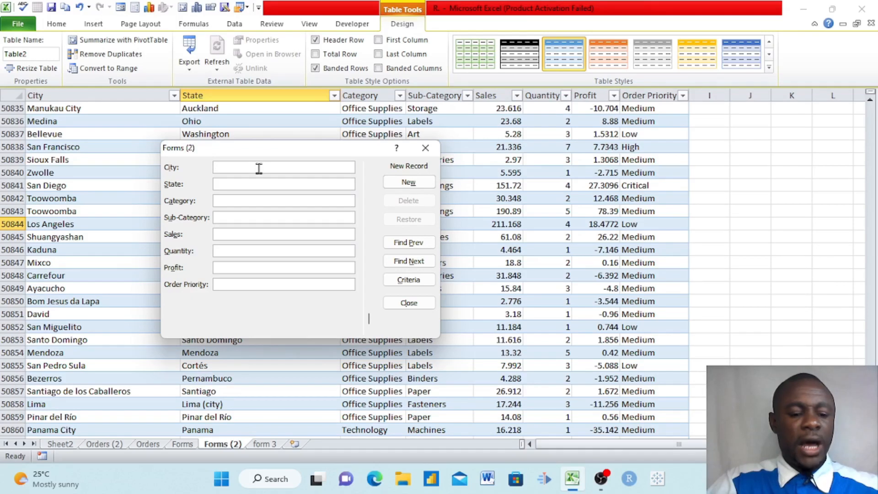
Step: Fill in the new record with City Buea, State South West, Category Electronics and Sub-Category Tv
{"action": "type", "text": "Buea"}
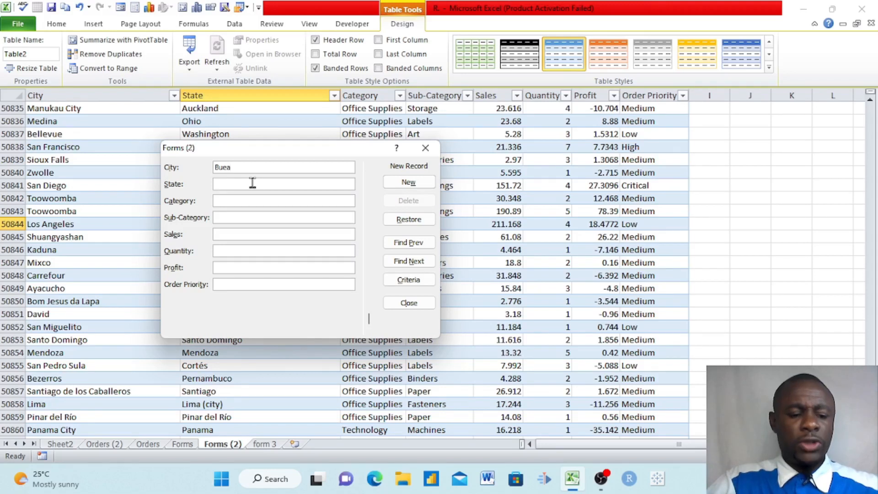
{"action": "left_click", "coordinate": [252, 183]}
{"action": "type", "text": "South West"}
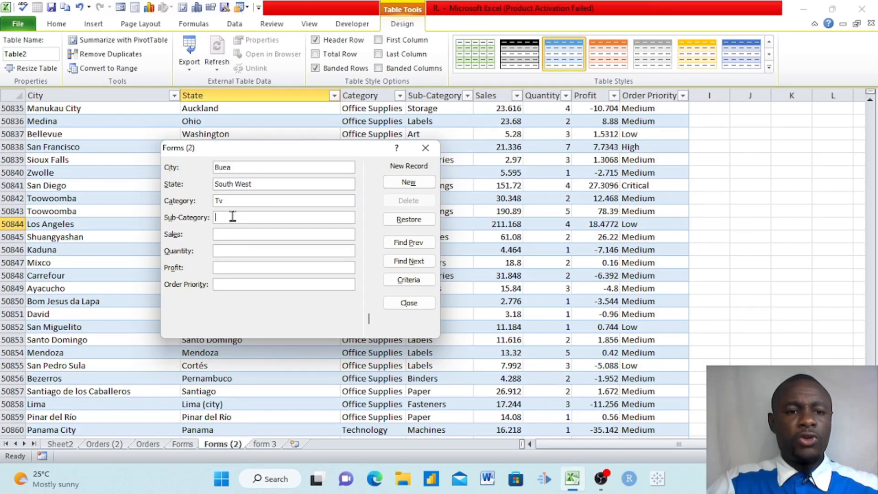
{"action": "key", "text": "BackSpace"}
{"action": "key", "text": "BackSpace"}
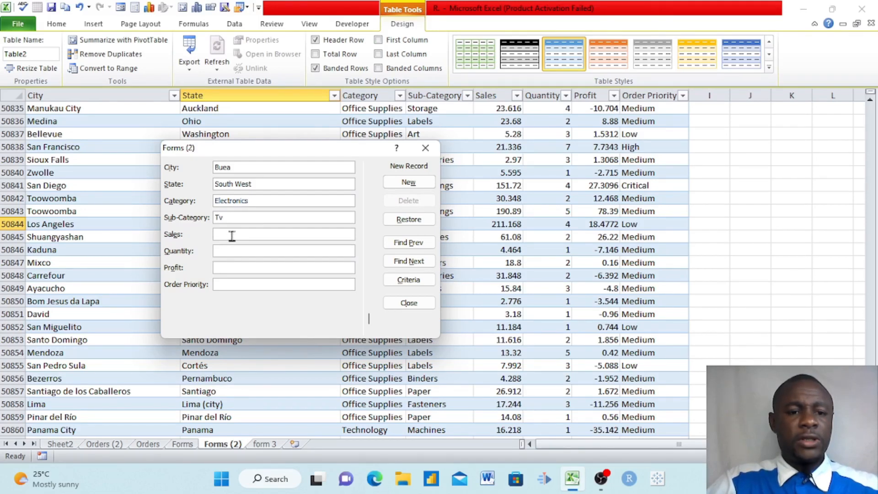
Step: Enter Sales 3000, Quantity 20, Profit 3000 and Order Priority High, and add the record to the table
{"action": "type", "text": "000"}
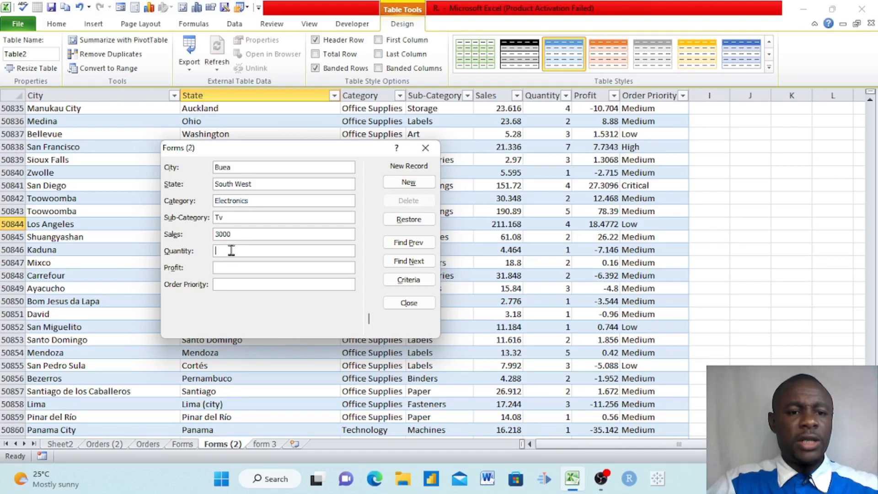
{"action": "left_click", "coordinate": [232, 250]}
{"action": "type", "text": "20"}
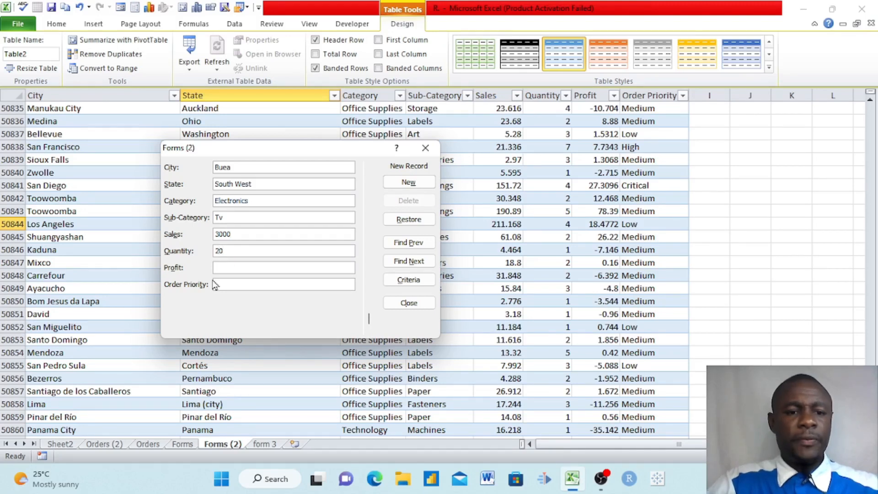
{"action": "left_click", "coordinate": [232, 268]}
{"action": "type", "text": "3000"}
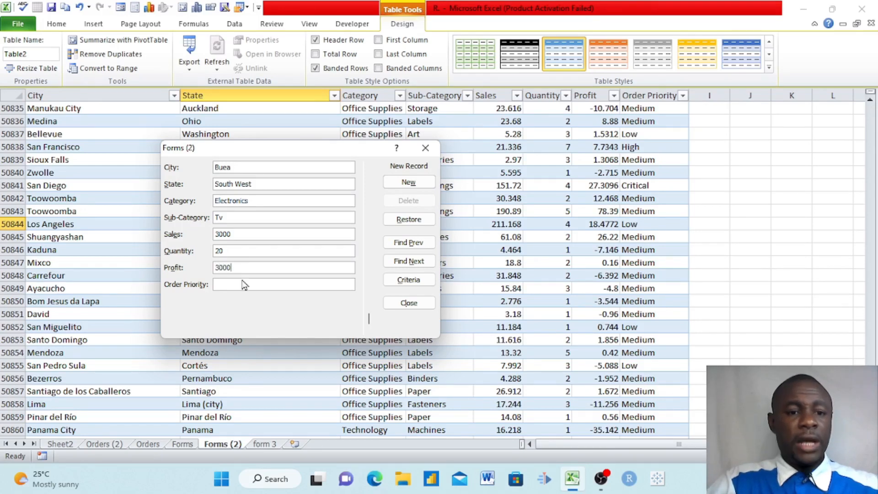
{"action": "left_click", "coordinate": [241, 282]}
{"action": "type", "text": "High"}
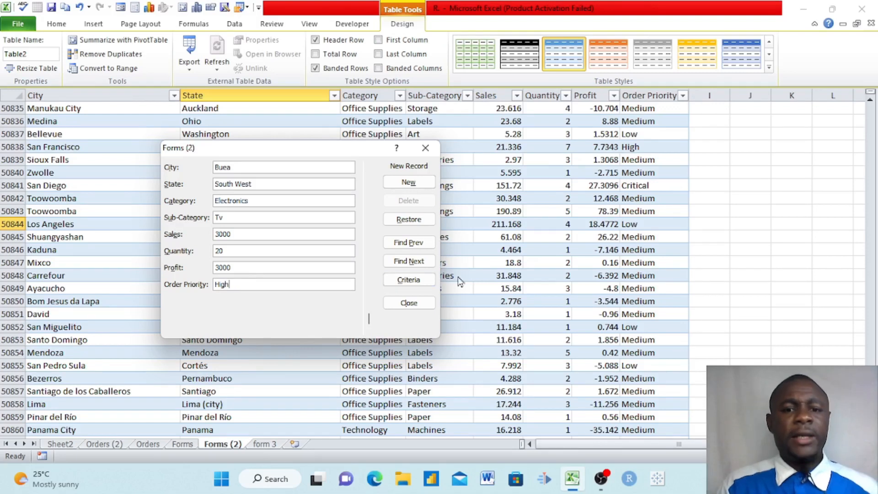
{"action": "left_click", "coordinate": [413, 184]}
{"action": "left_click", "coordinate": [413, 185]}
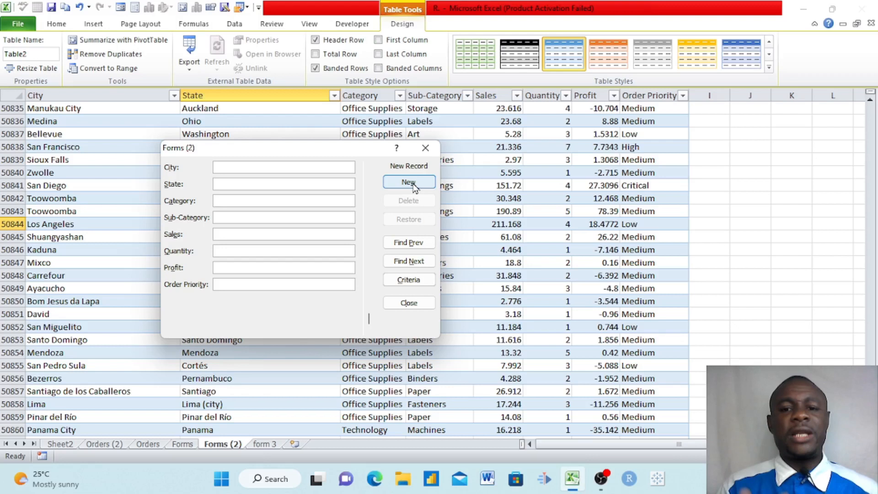
Step: Close the data form and check the newly added Buea Electronics record in the table's last row
{"action": "left_click", "coordinate": [429, 154]}
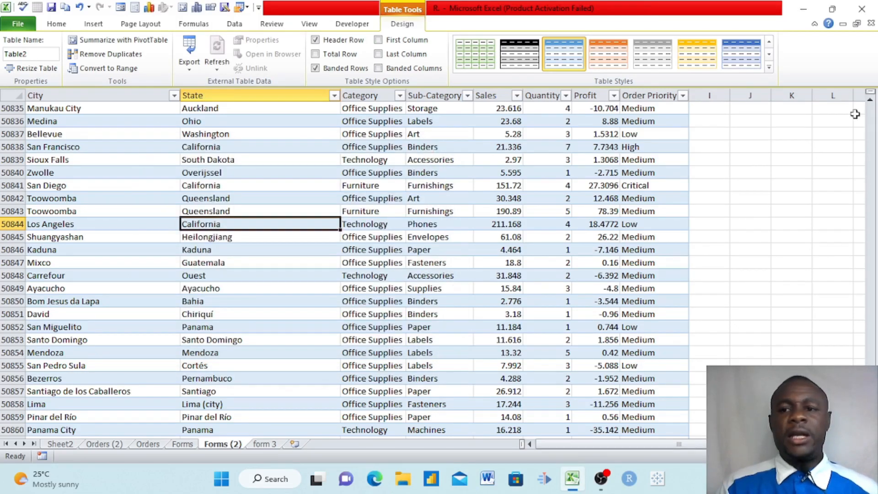
{"action": "scroll", "coordinate": [737, 364], "scroll_direction": "down", "scroll_amount": 10}
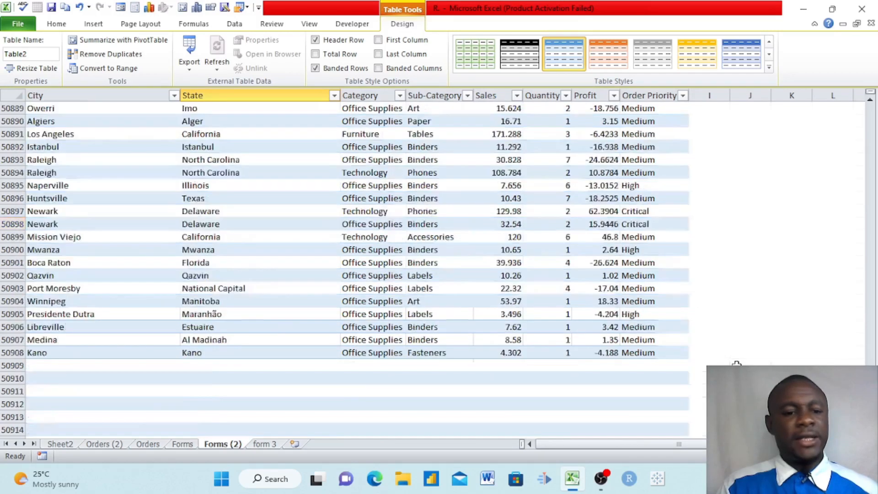
{"action": "left_click", "coordinate": [736, 365]}
{"action": "scroll", "coordinate": [736, 364], "scroll_direction": "down", "scroll_amount": 10}
{"action": "scroll", "coordinate": [737, 365], "scroll_direction": "down", "scroll_amount": 20}
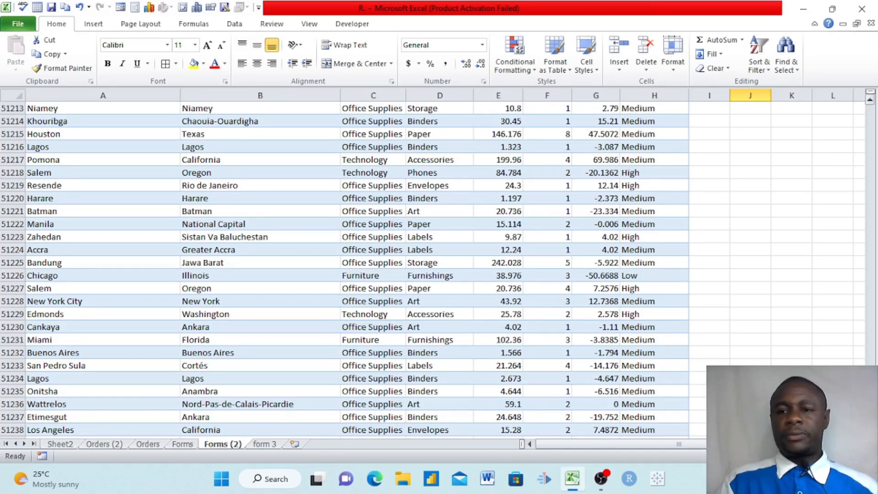
{"action": "left_click_drag", "start_coordinate": [869, 422], "coordinate": [870, 426]}
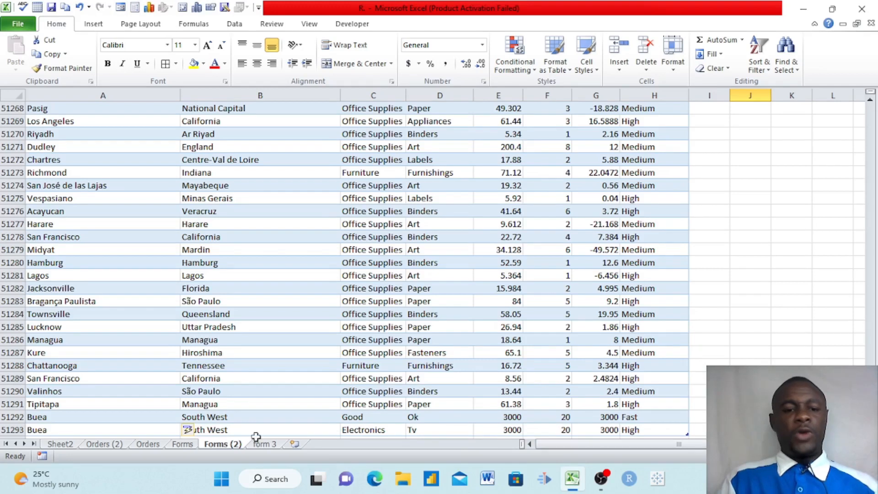
{"action": "left_click", "coordinate": [16, 430]}
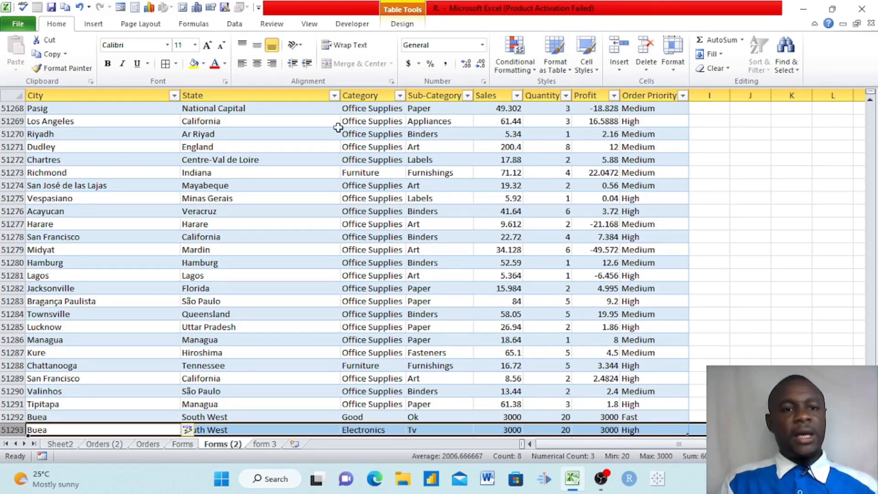
Step: Select the State column of the sales table
{"action": "left_click", "coordinate": [249, 92]}
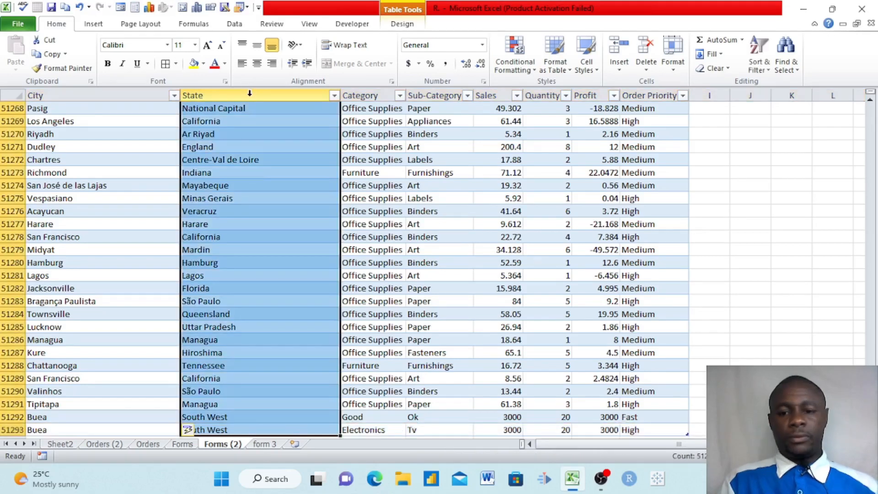